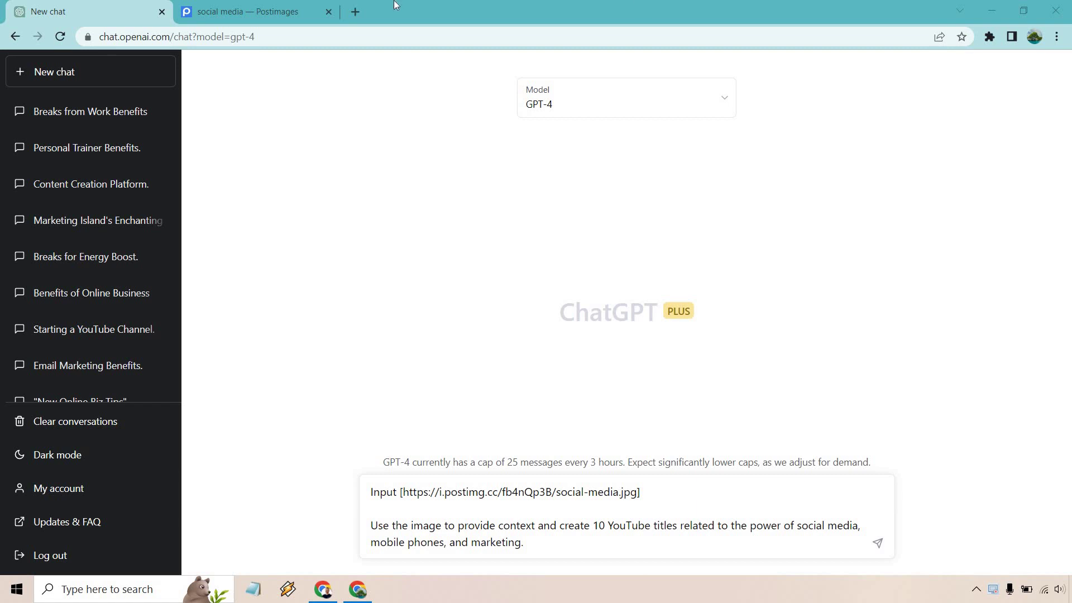
click(265, 10)
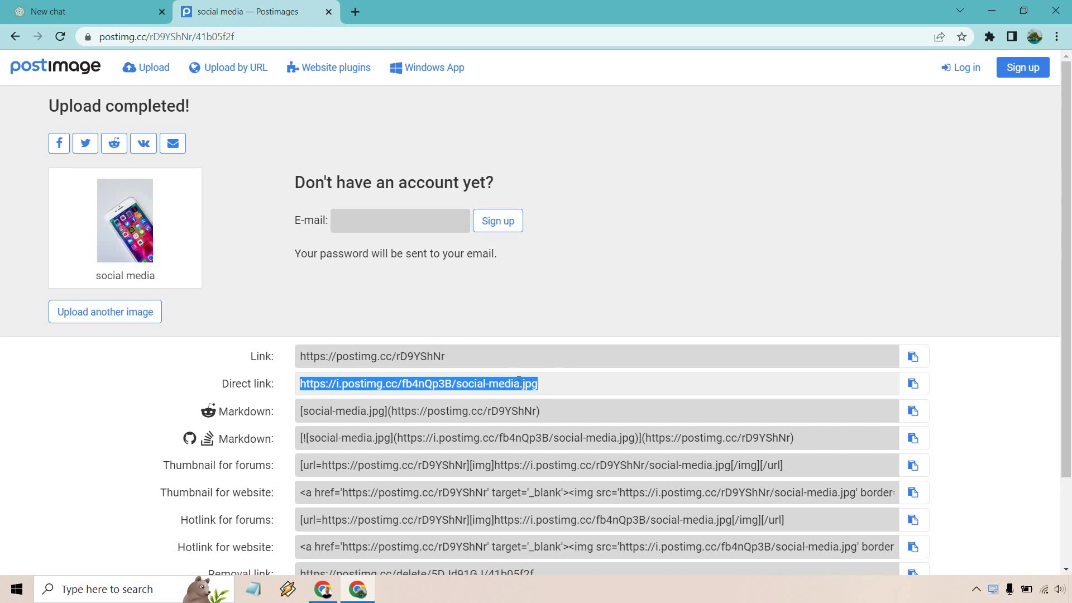
click(121, 8)
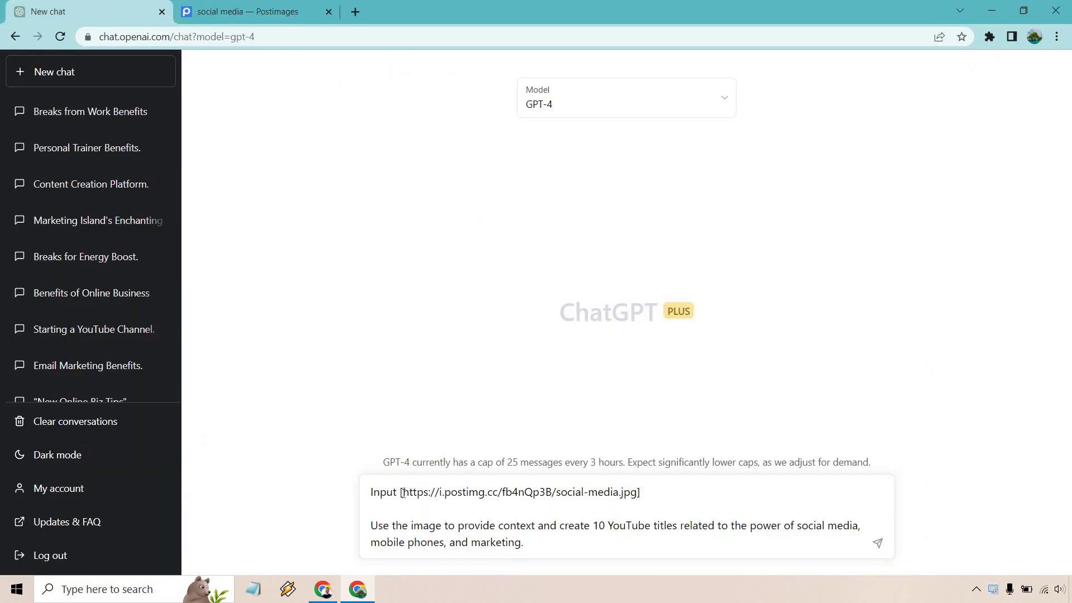
- Review the image link at the start of the 10-YouTube-titles prompt in the message box
drag(402, 493, 635, 497)
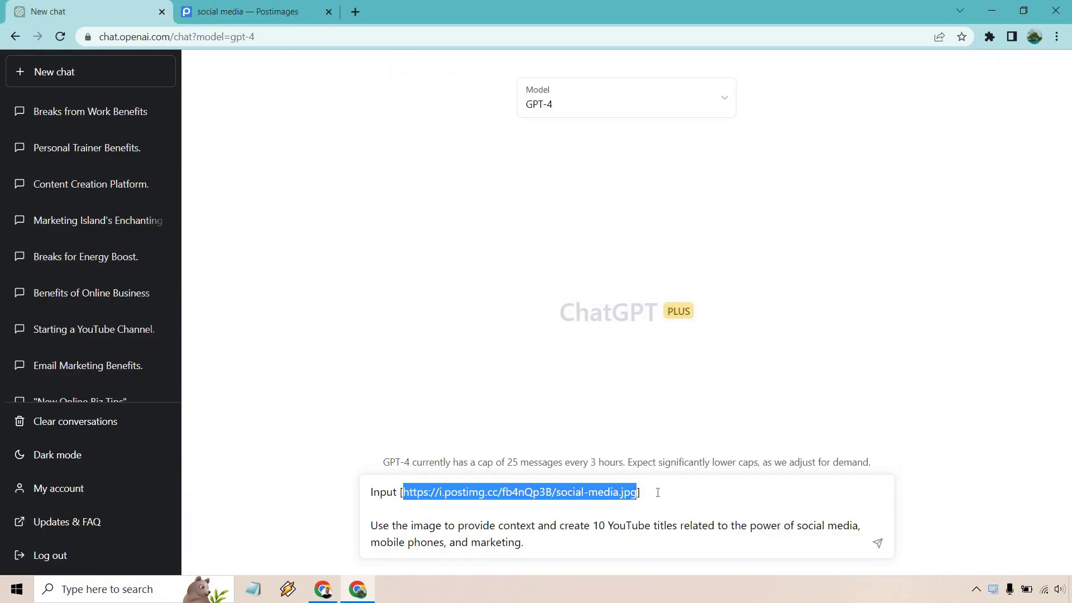
click(655, 493)
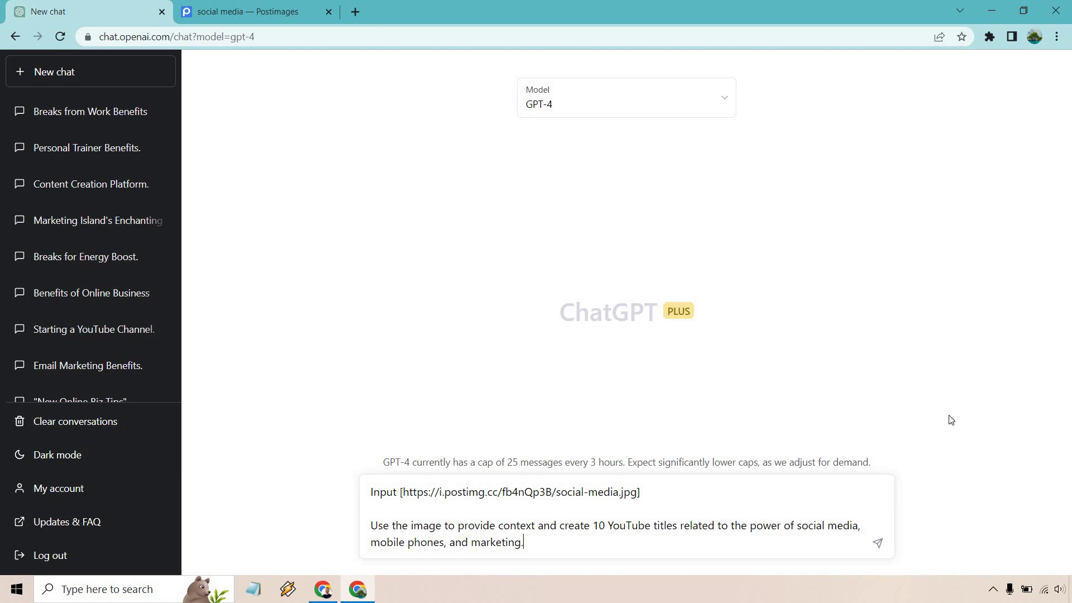
- Submit the image-link prompt asking GPT-4 for 10 titles on social media, mobile phones and marketing
click(880, 547)
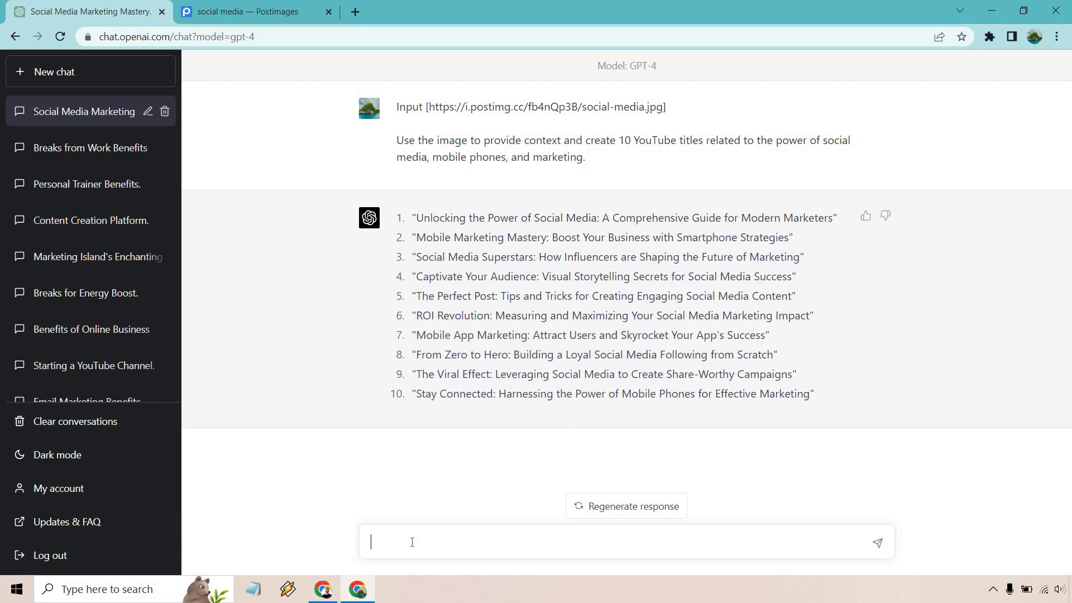
- Paste the ~800-word script request for 'Social Media Superstars: How Influencers are Shaping the Future of Marketing' and check its title
text(Create an ~800 word YouTube script for the video called: Social Media Superstars: How Influencers are Shaping the Future of Marketing. Start off with a captivating introduction and hook.)
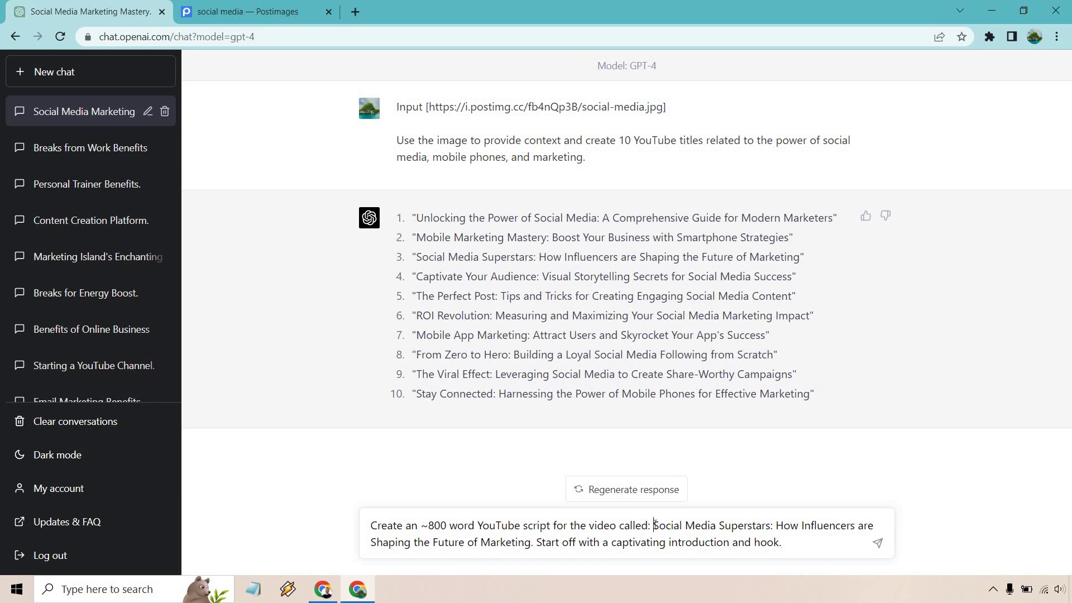
drag(656, 525, 534, 542)
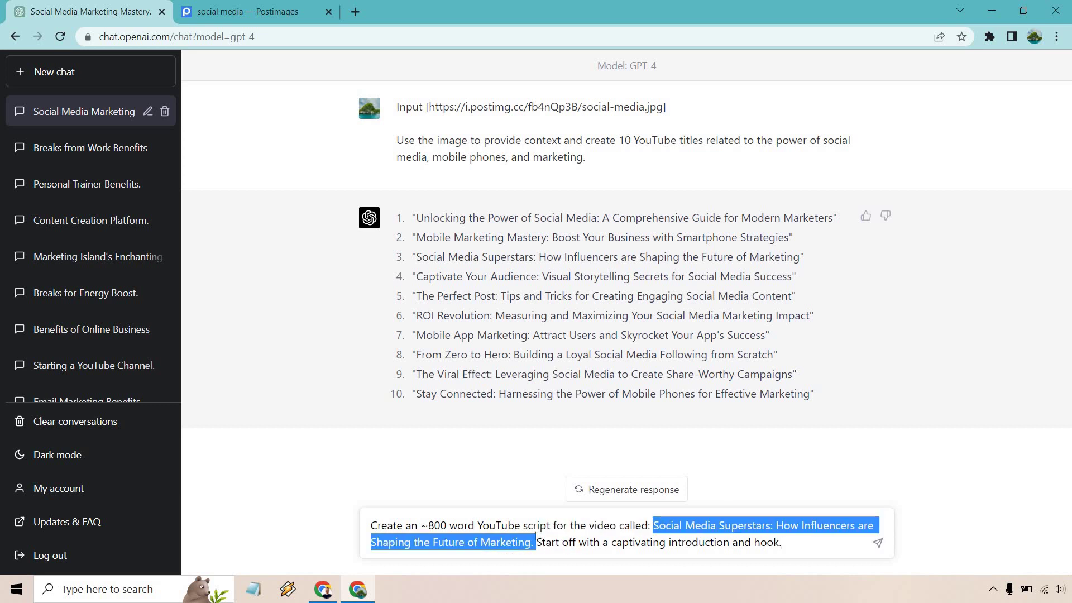
click(619, 527)
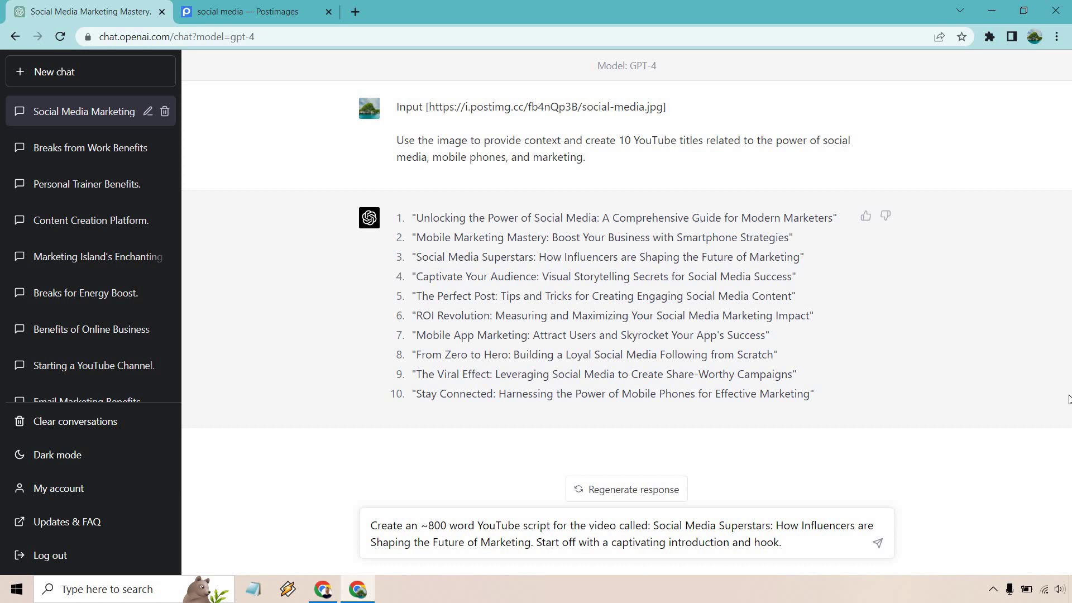
- Submit the script request and read GPT-4's intro, hook and Part 1: The Rise of Influencers
key(Return)
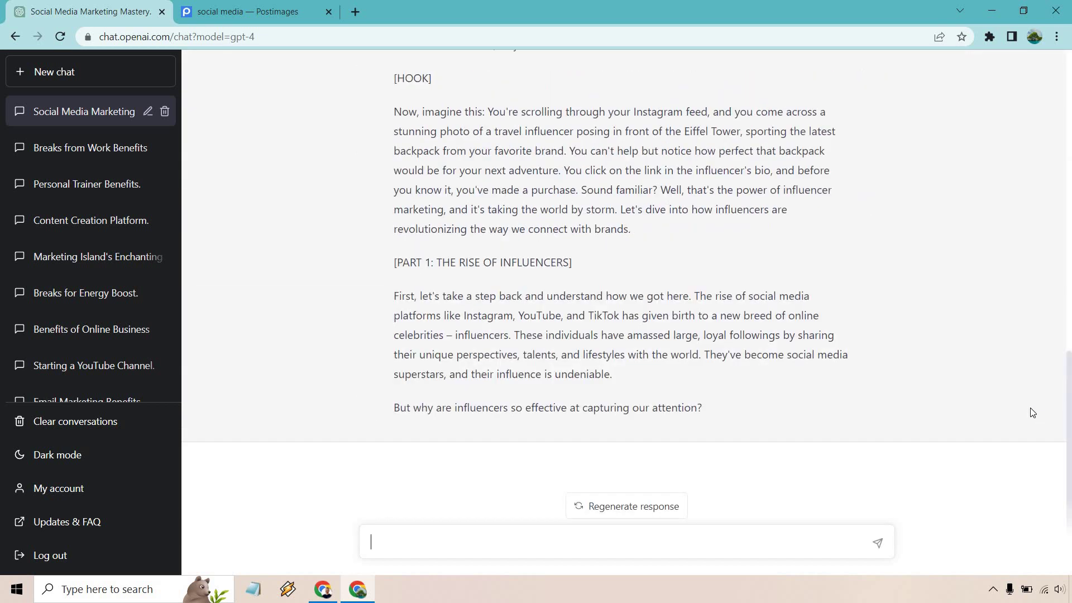
scroll(1022, 412, up, 5)
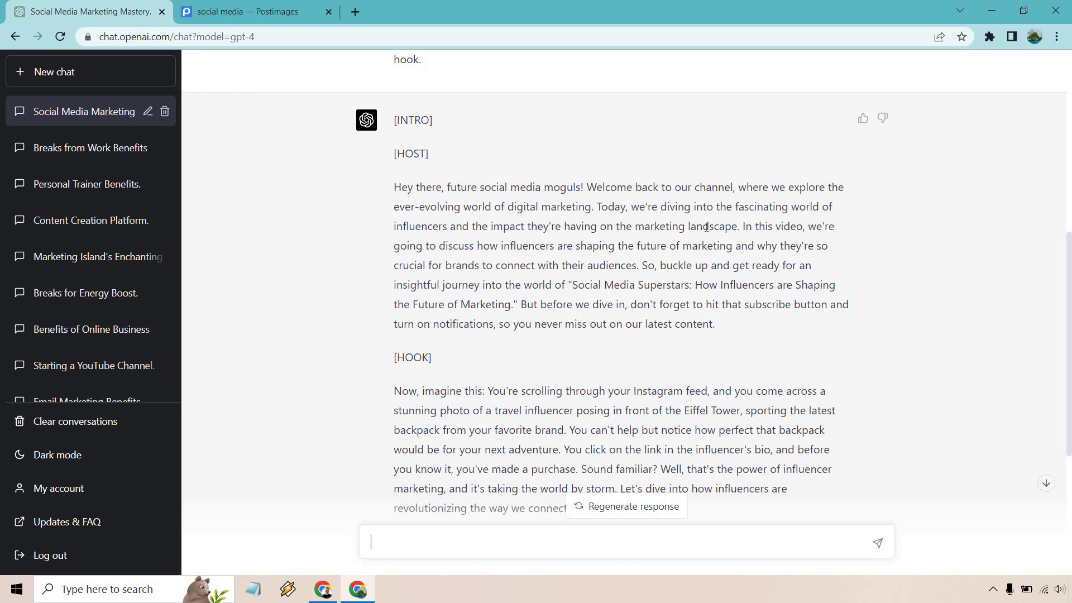
scroll(706, 227, down, 1)
scroll(706, 227, down, 1)
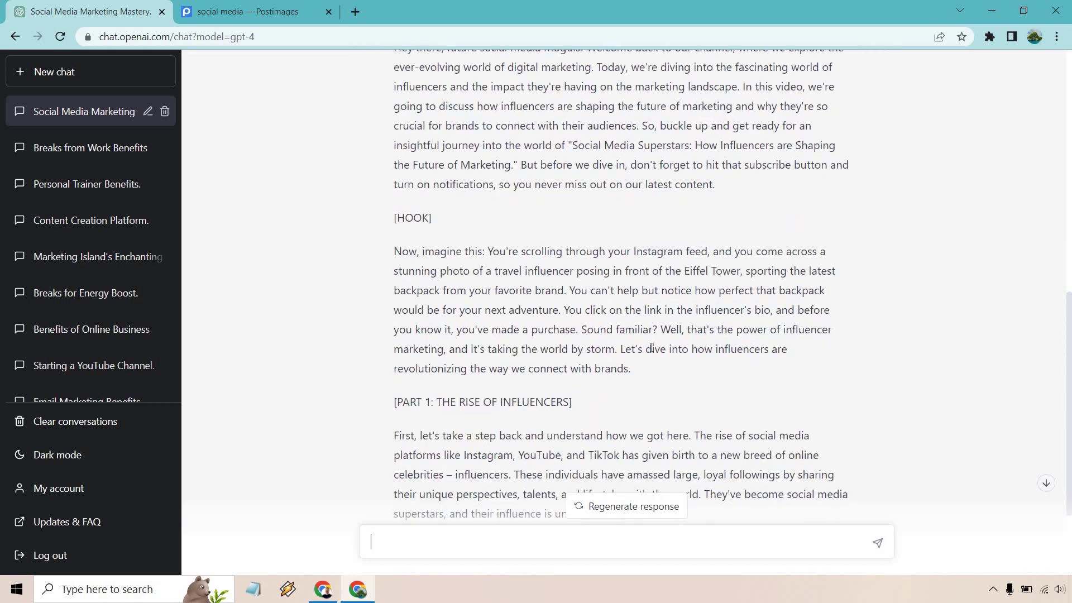
scroll(654, 307, down, 1)
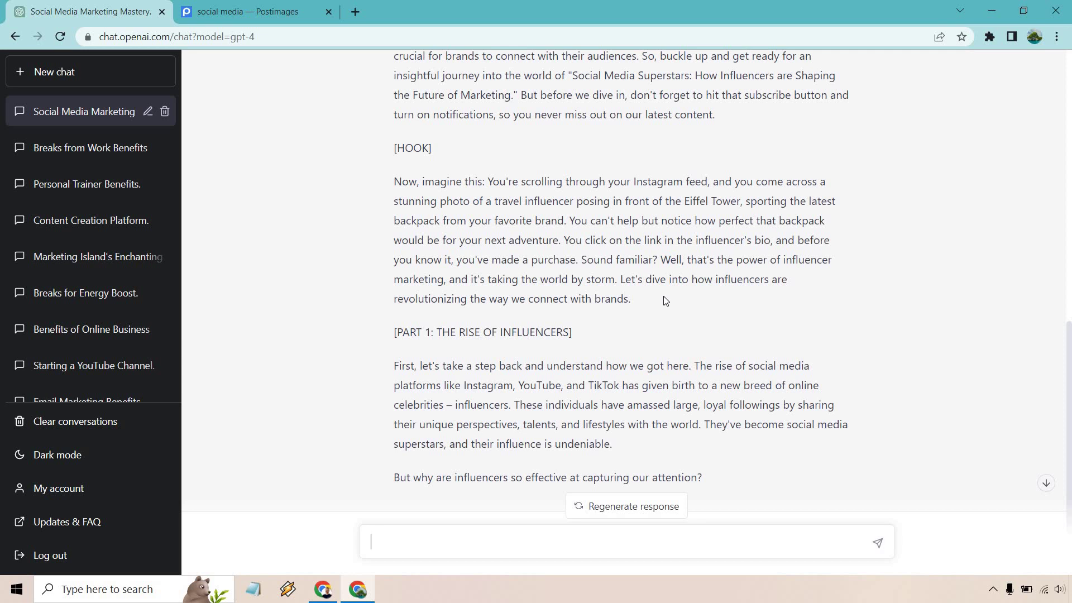
scroll(666, 300, down, 2)
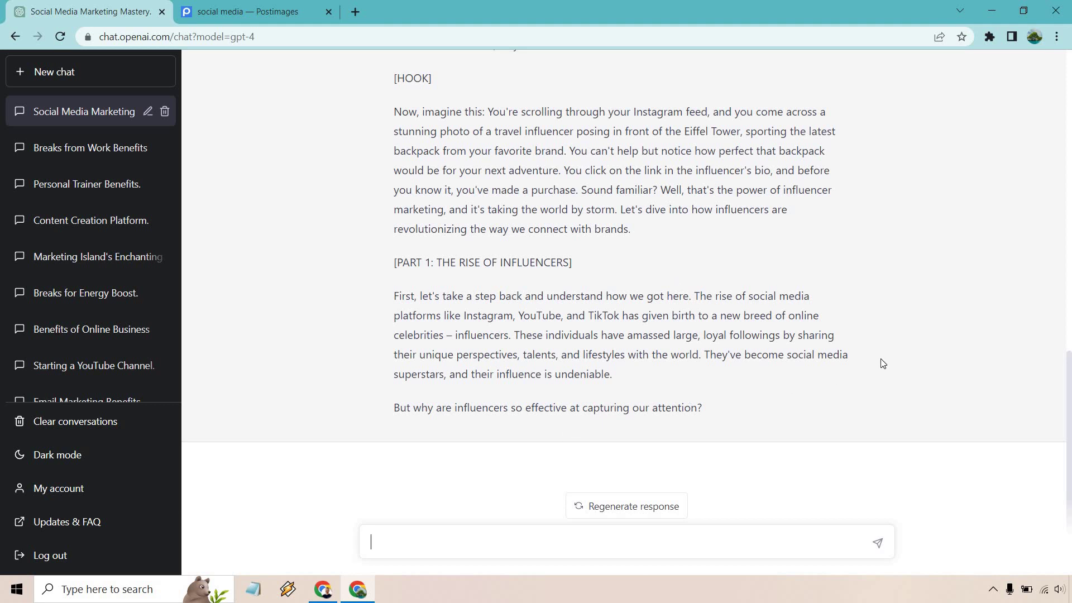
scroll(876, 358, up, 8)
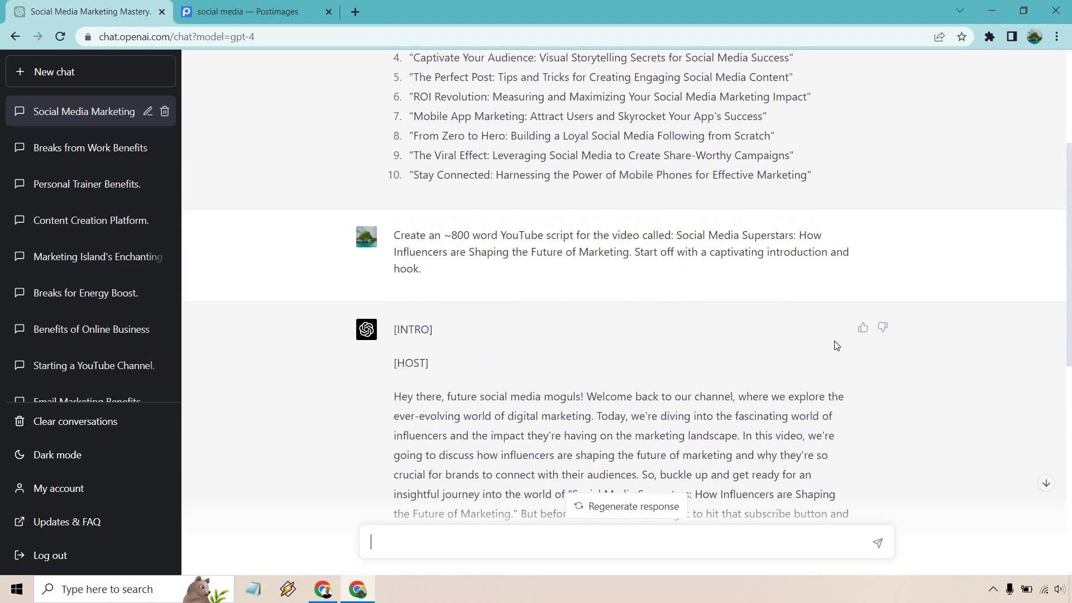
scroll(799, 346, down, 6)
scroll(764, 348, down, 2)
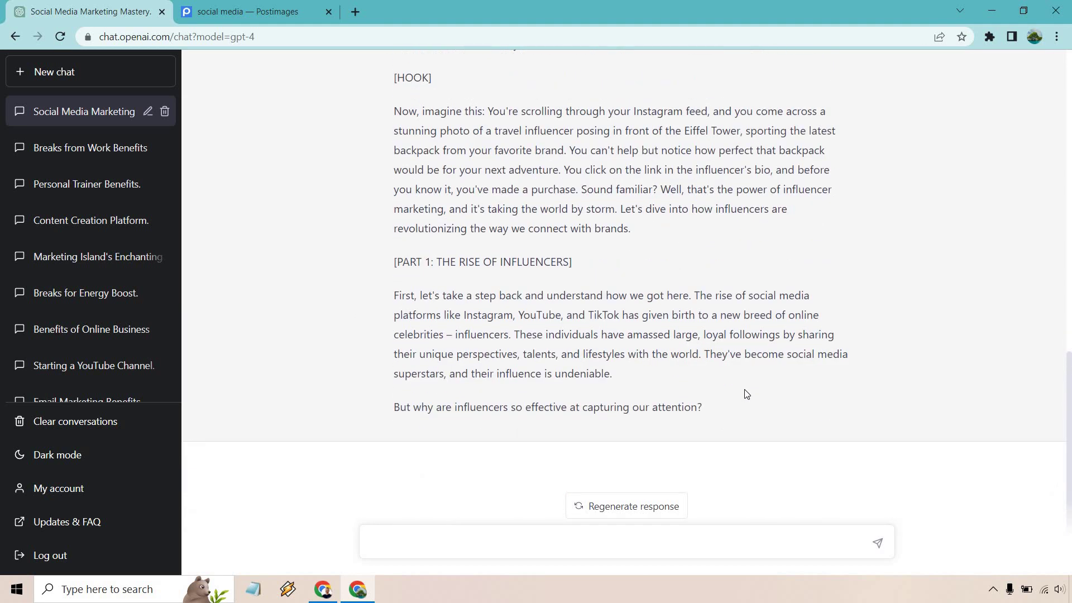
text(Continue writing more.)
key(Return)
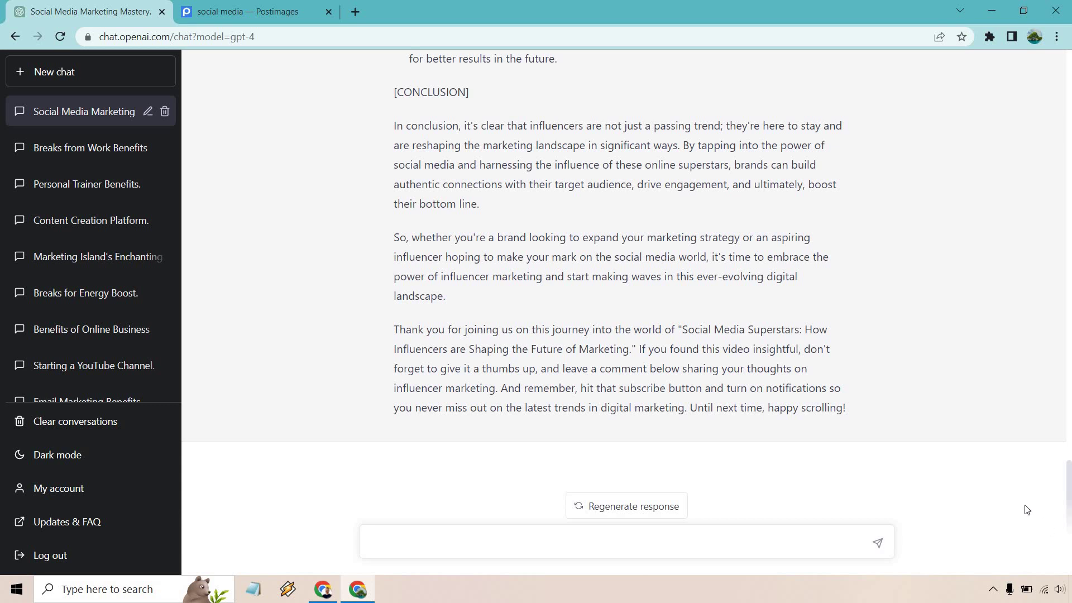
scroll(965, 397, up, 9)
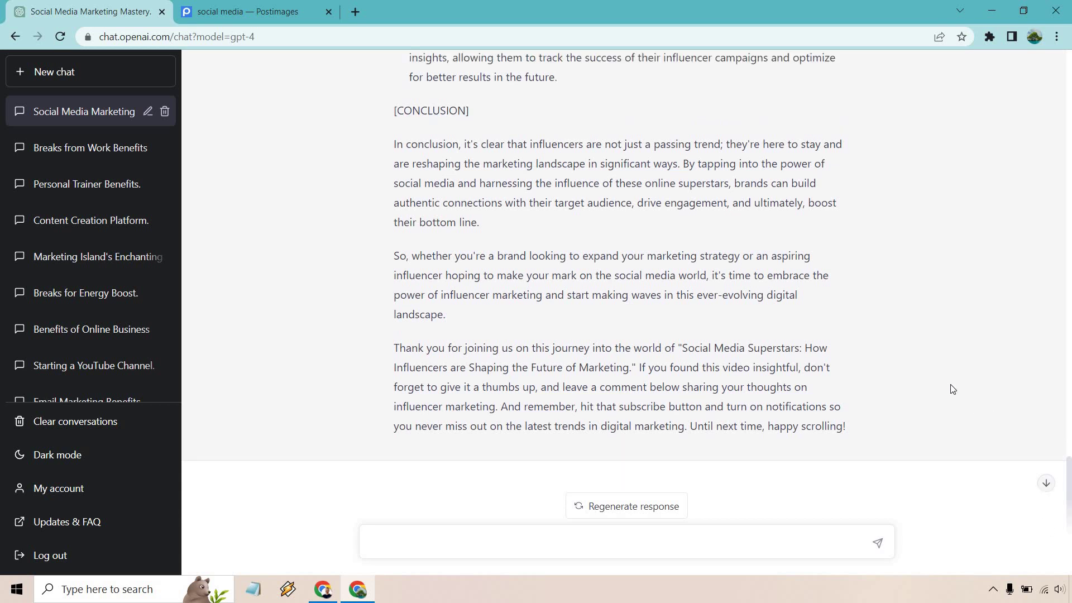
scroll(954, 388, up, 7)
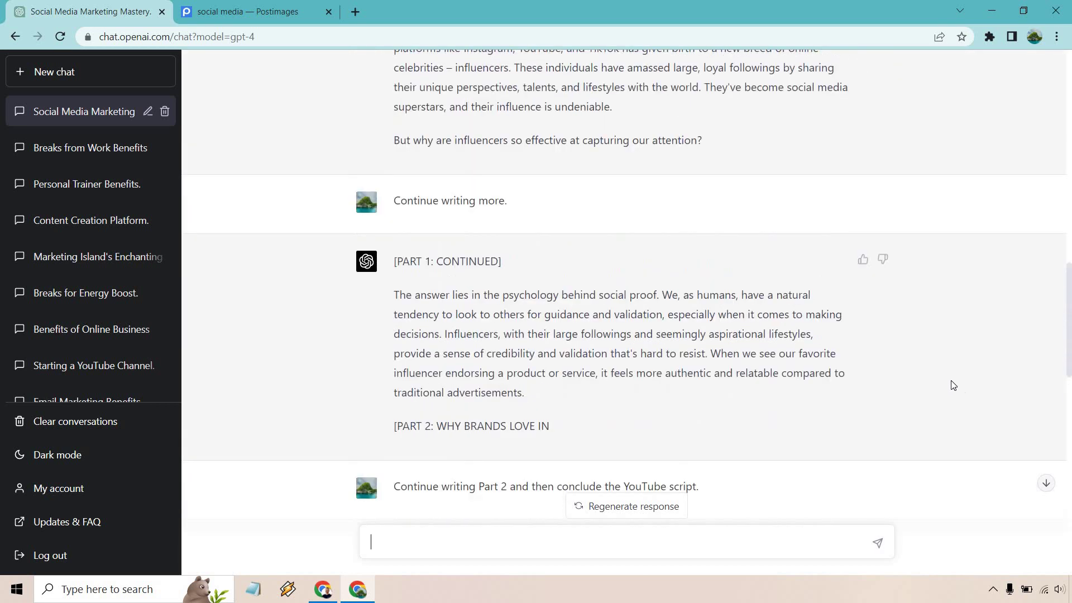
scroll(911, 352, up, 2)
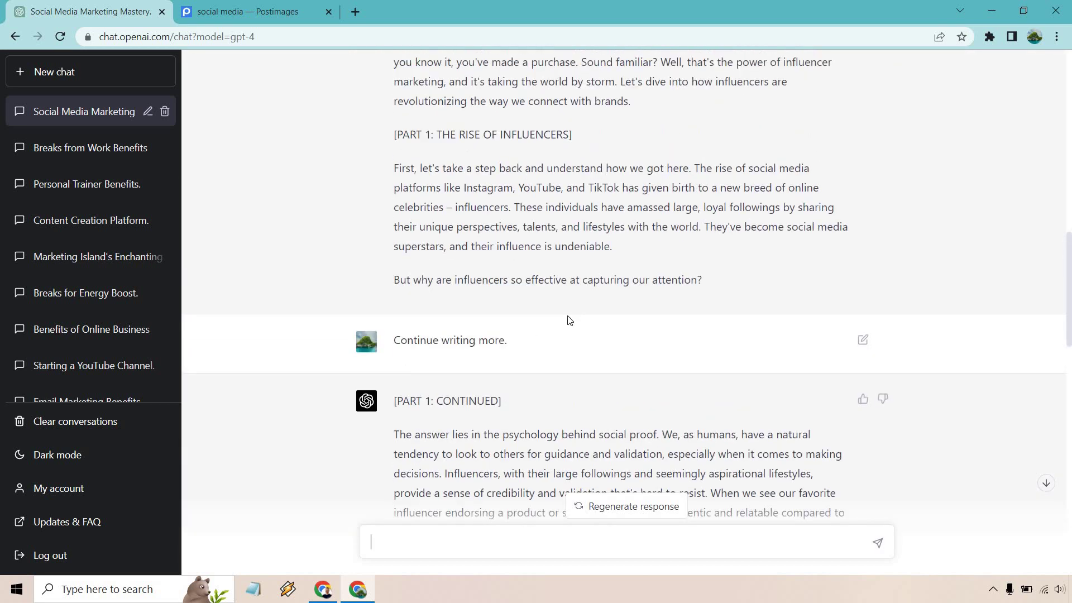
scroll(573, 315, down, 1)
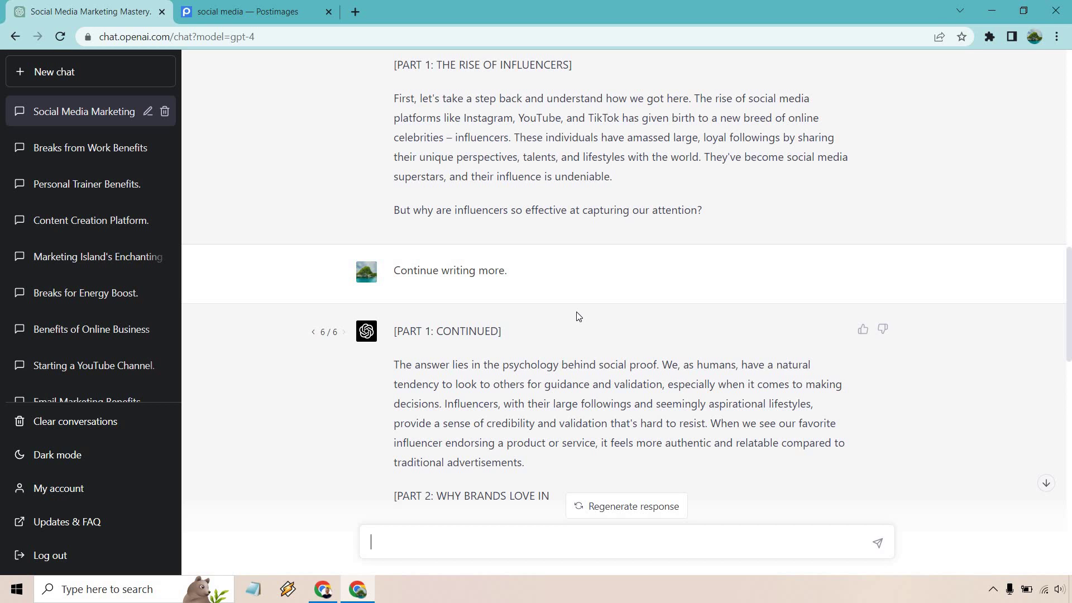
scroll(567, 279, down, 2)
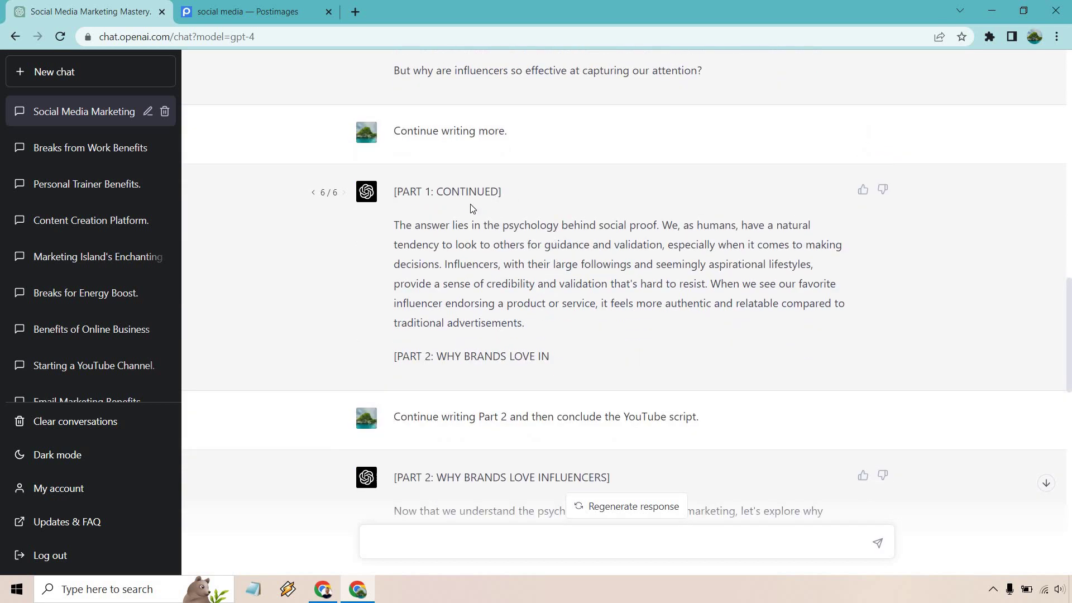
click(316, 194)
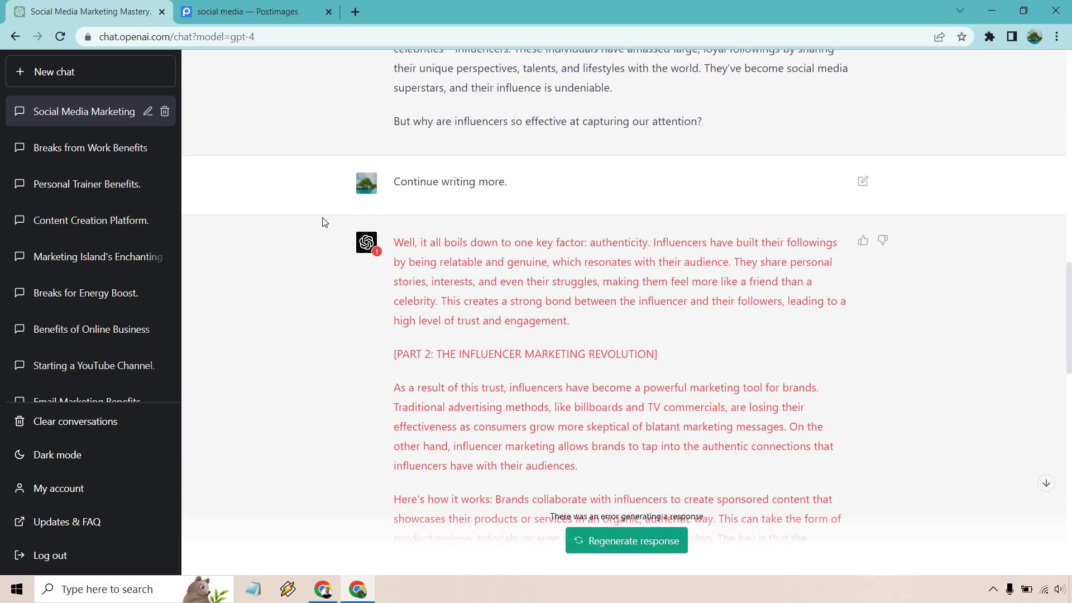
click(312, 244)
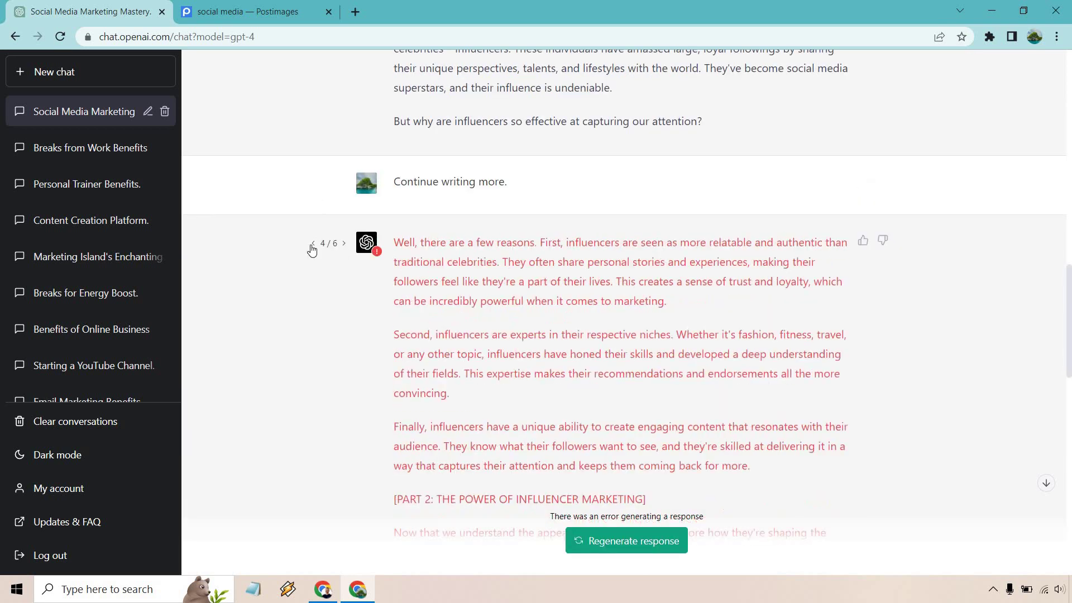
click(312, 245)
click(314, 244)
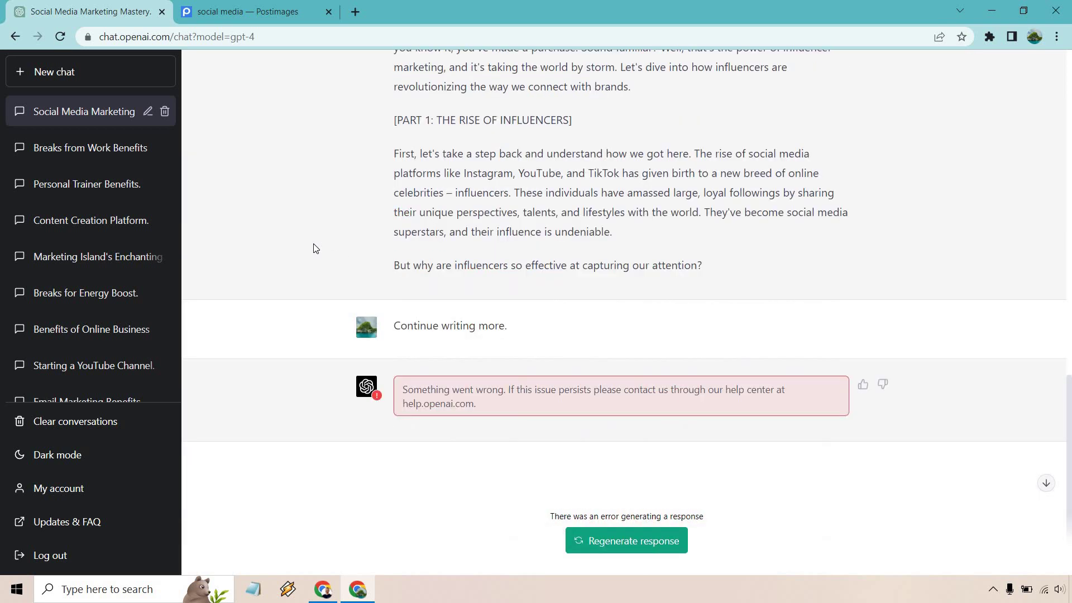
scroll(315, 249, up, 15)
scroll(317, 250, down, 5)
scroll(317, 250, down, 10)
click(344, 385)
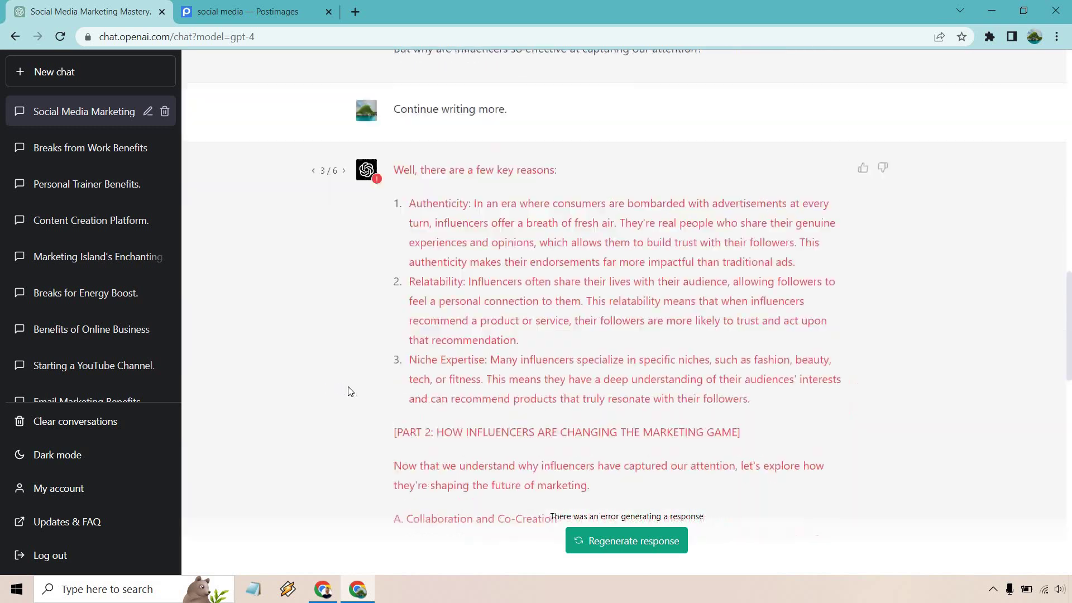
scroll(352, 335, down, 15)
scroll(354, 313, up, 12)
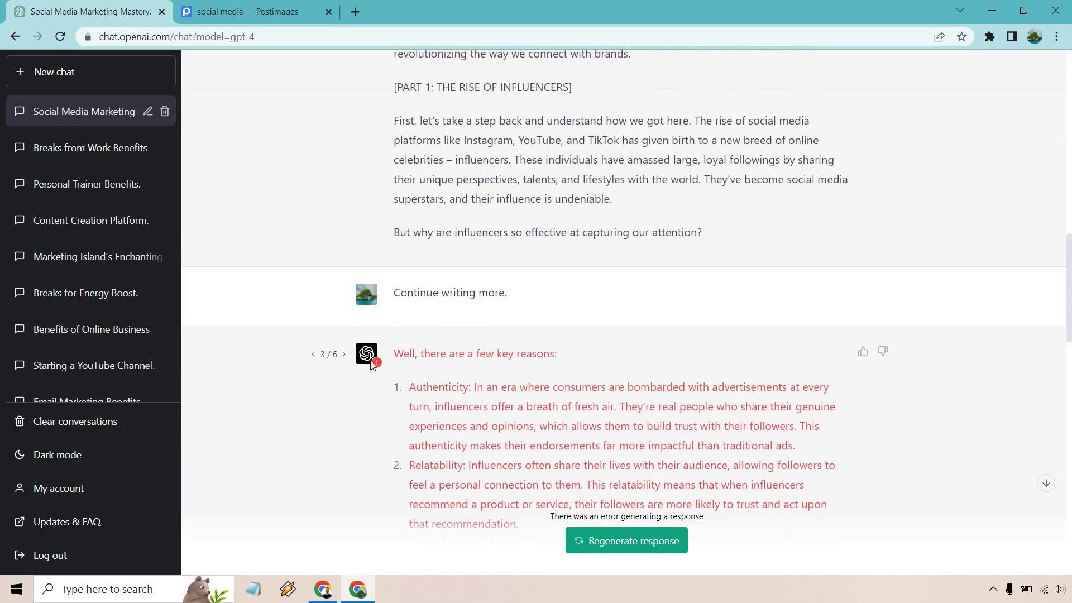
click(345, 355)
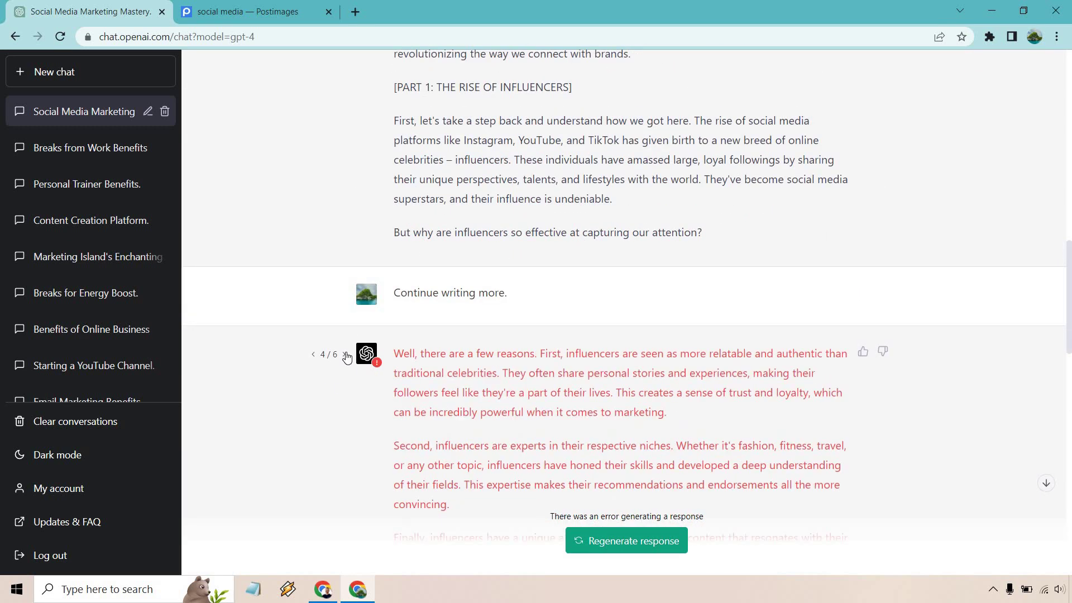
click(345, 355)
click(345, 355)
scroll(714, 270, down, 1)
scroll(715, 270, down, 1)
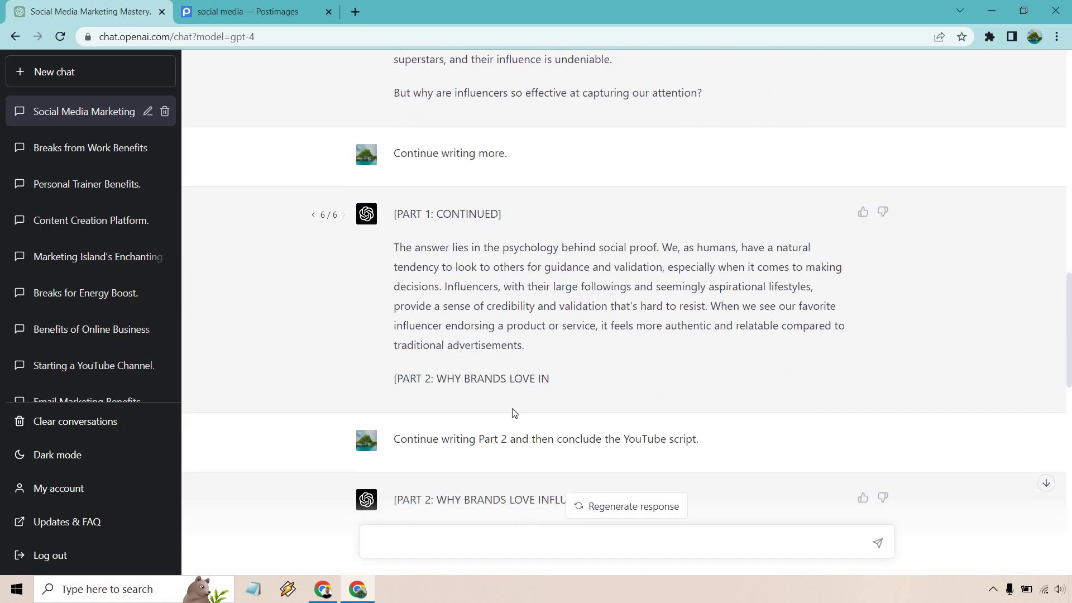
scroll(537, 357, down, 3)
scroll(1014, 325, up, 2)
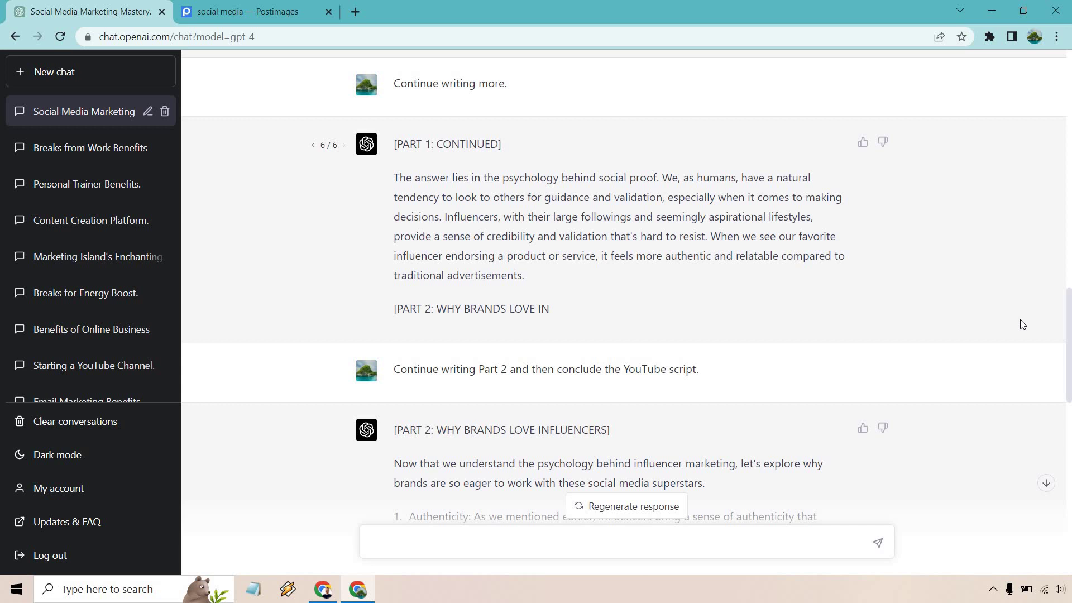
scroll(1000, 278, down, 3)
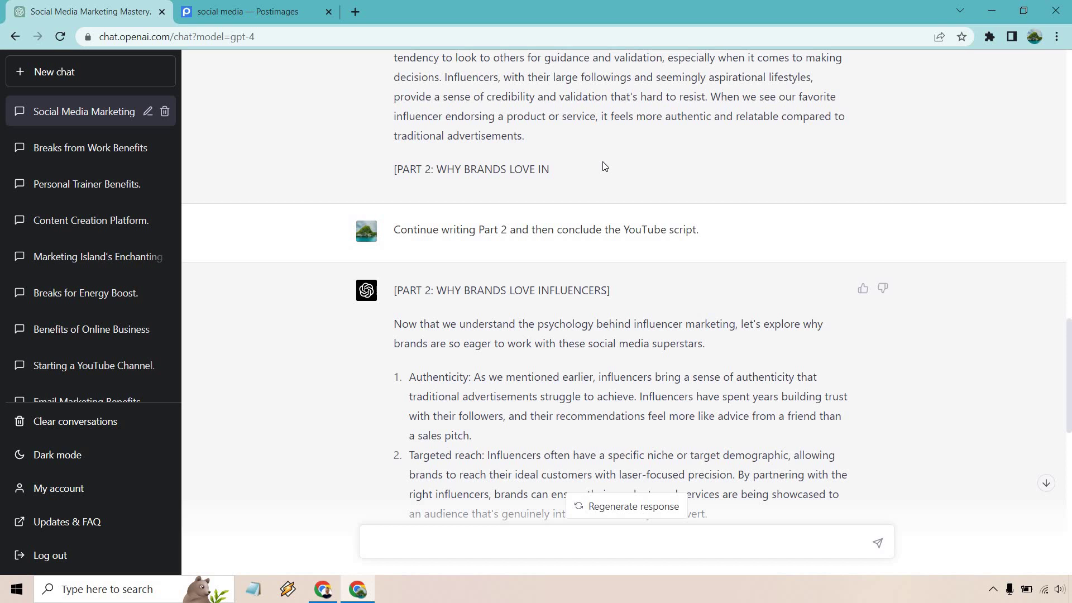
scroll(616, 164, down, 1)
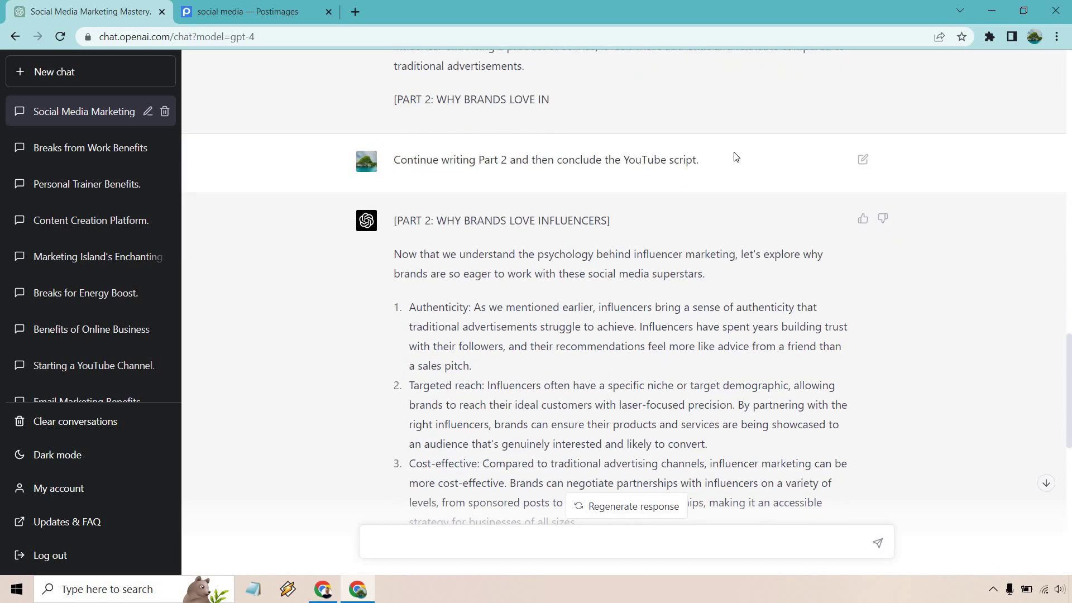
scroll(736, 157, down, 1)
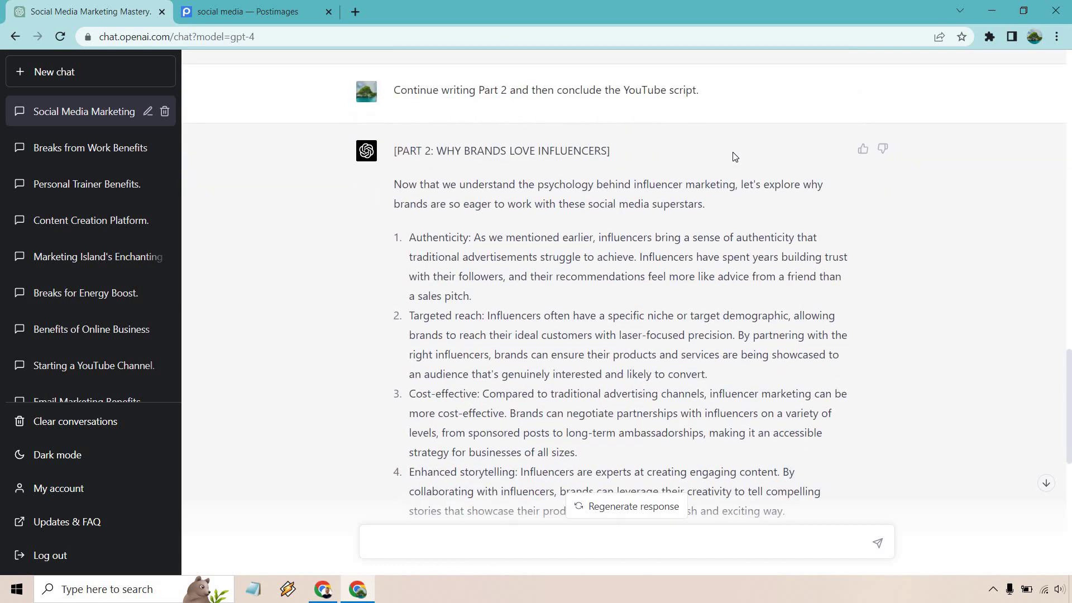
scroll(735, 157, down, 1)
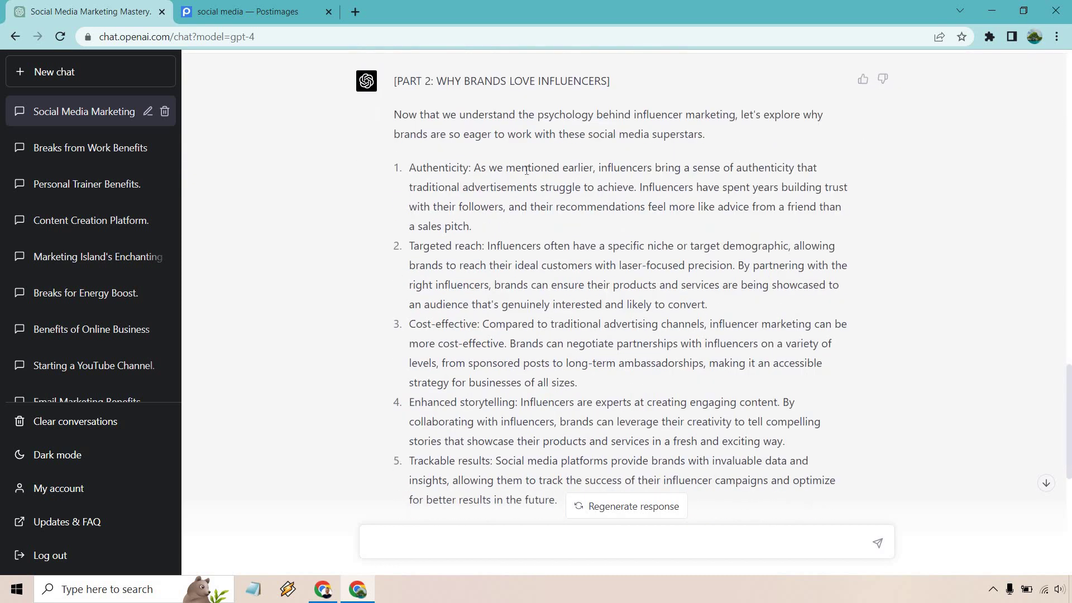
scroll(522, 171, down, 1)
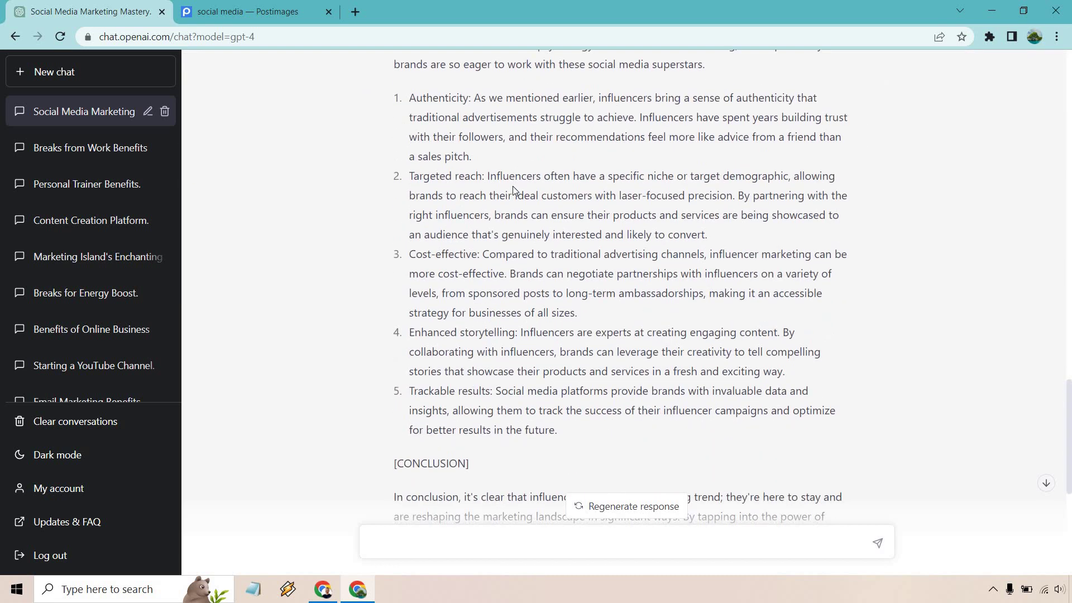
scroll(558, 190, down, 1)
scroll(615, 196, down, 4)
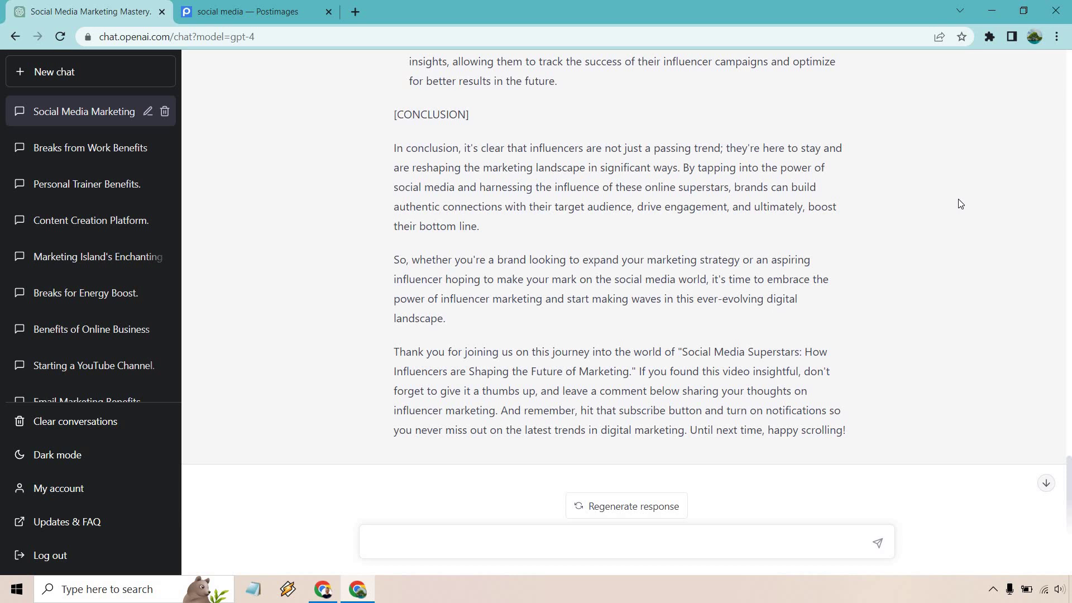
scroll(960, 204, down, 1)
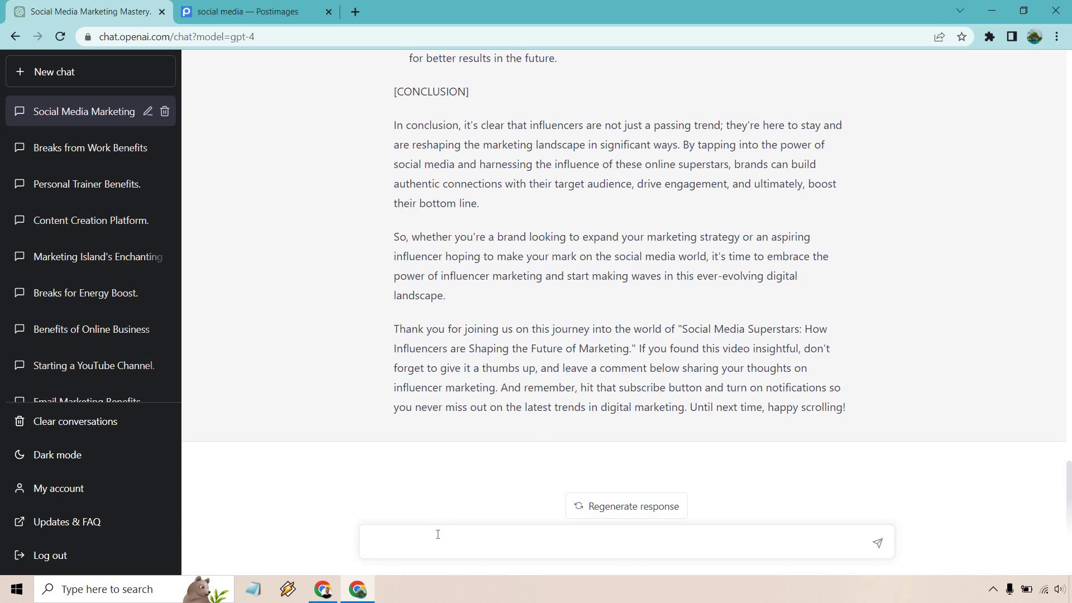
- Paste and submit a request for a YouTube video description based on the influencer-marketing script
text(Based on the script, write a description that I can use for this YouTube video.)
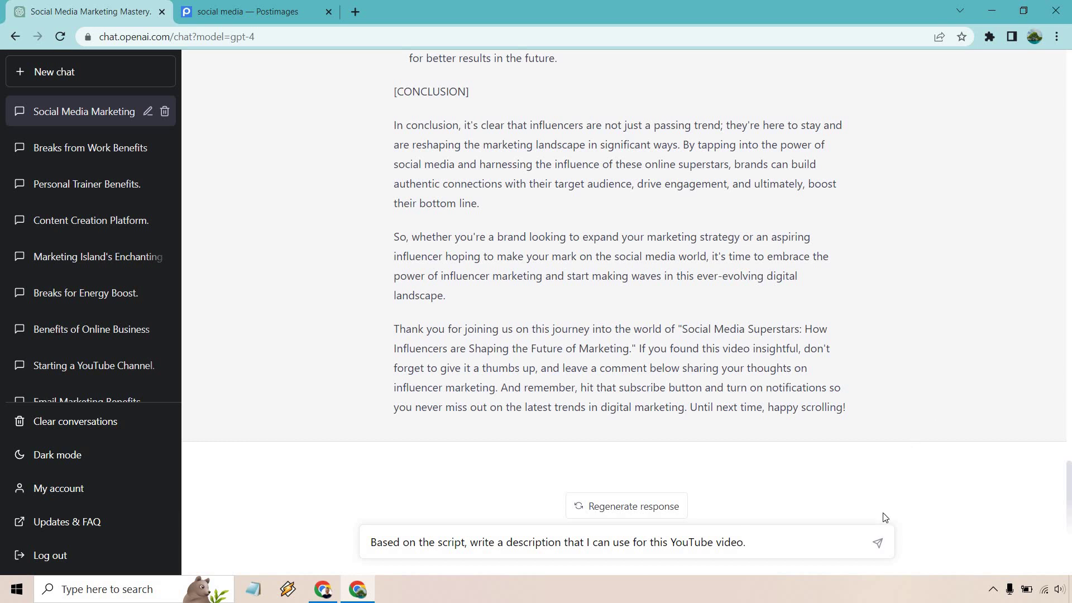
click(878, 544)
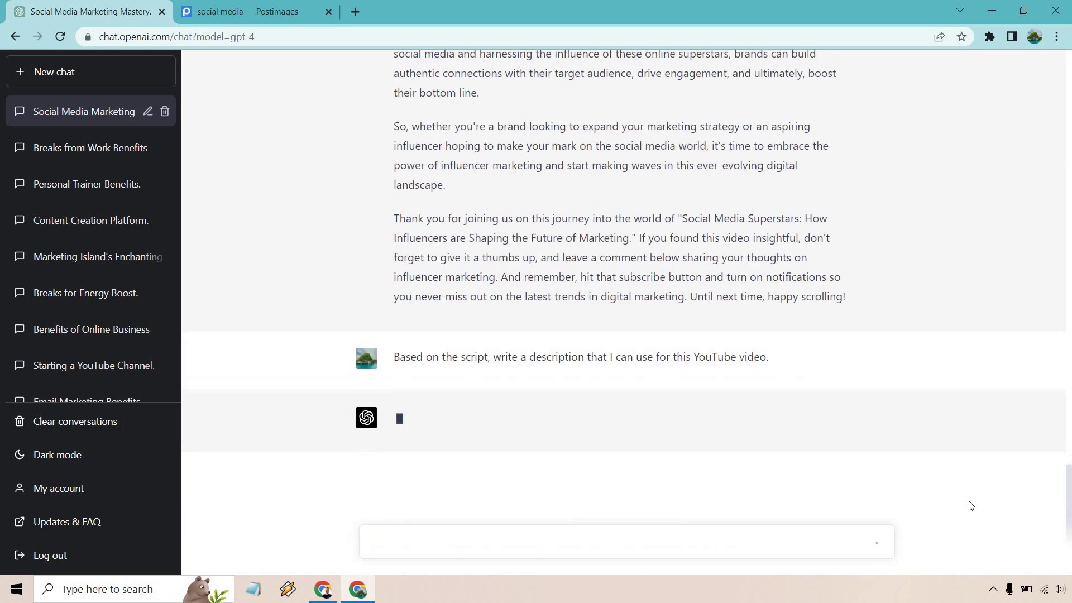